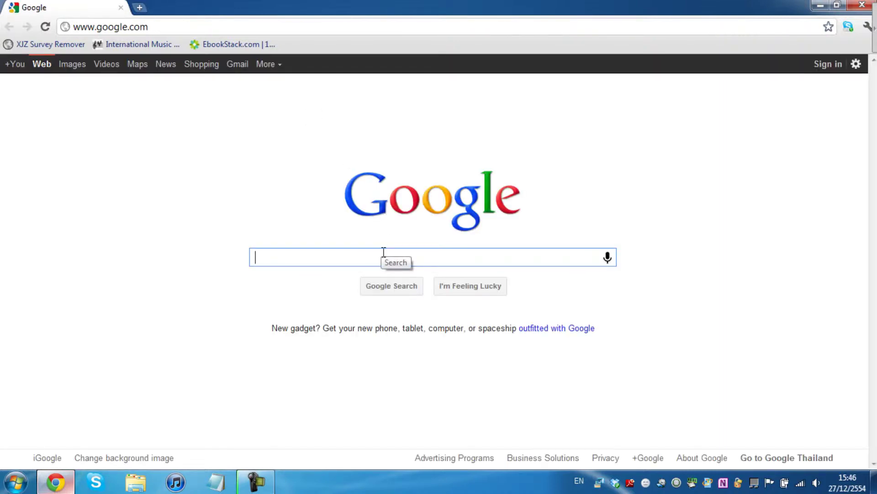
Step: Replace the address bar text with real.com to load the RealPlayer website
text(real pl)
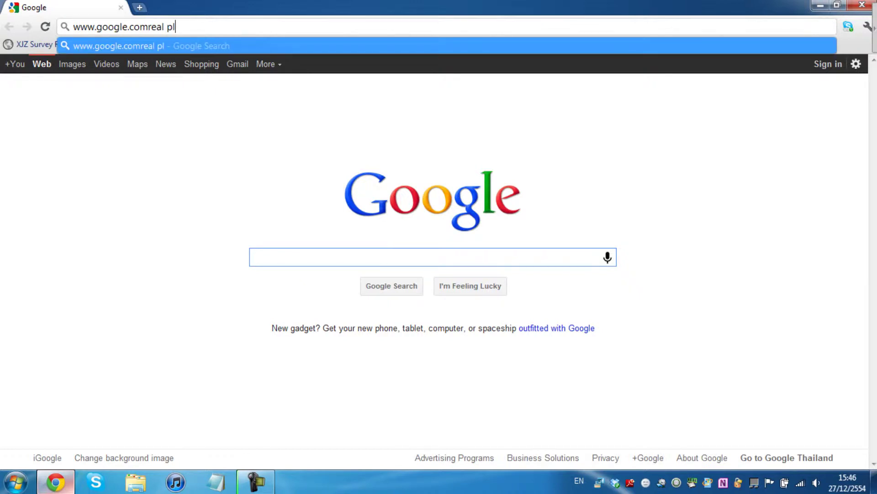
text(ayer)
drag(192, 29, 70, 28)
text(real.com)
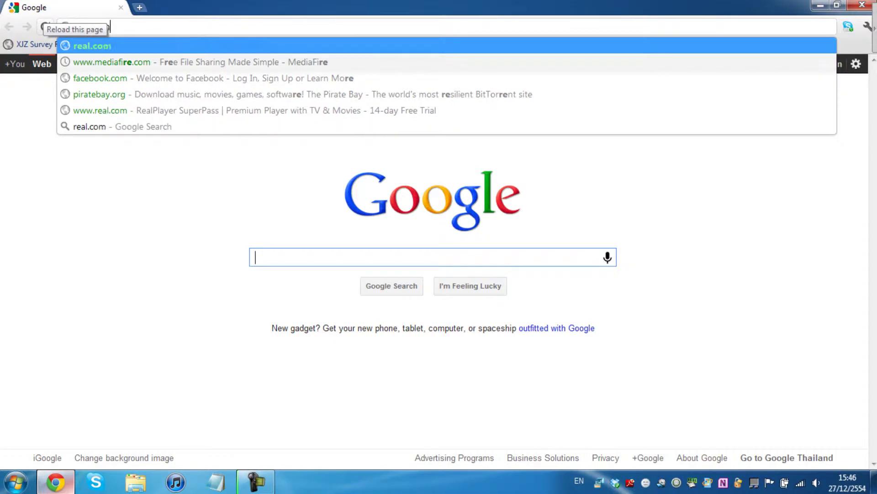
key(Return)
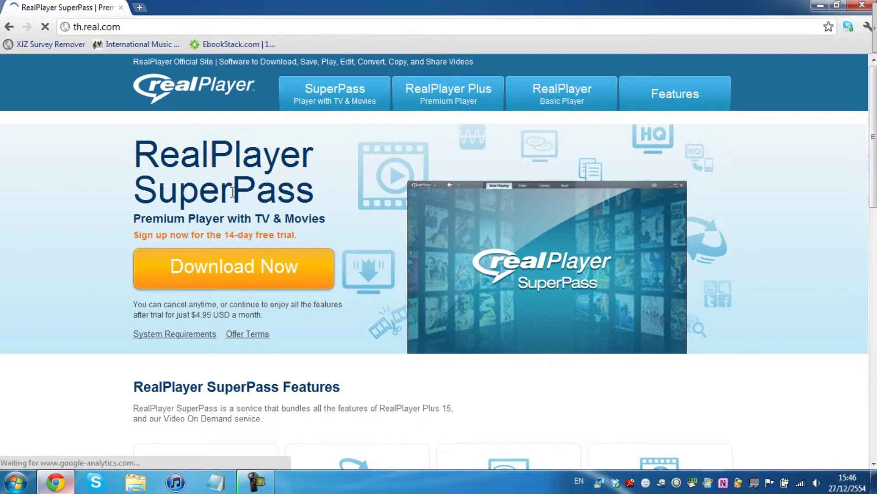
Step: Browse the free RealPlayer Basic page and open youtube.com in a new tab
scroll(232, 197, down, 2)
scroll(230, 204, up, 2)
scroll(238, 228, down, 6)
scroll(249, 243, up, 6)
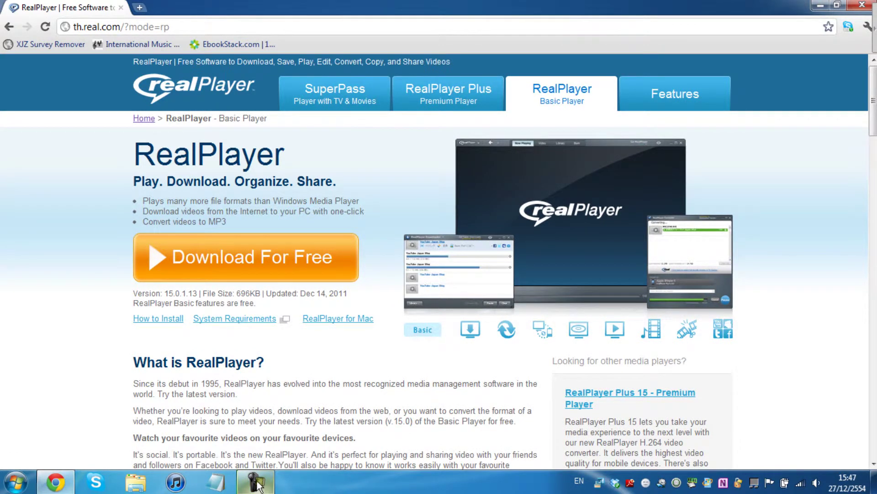
click(255, 483)
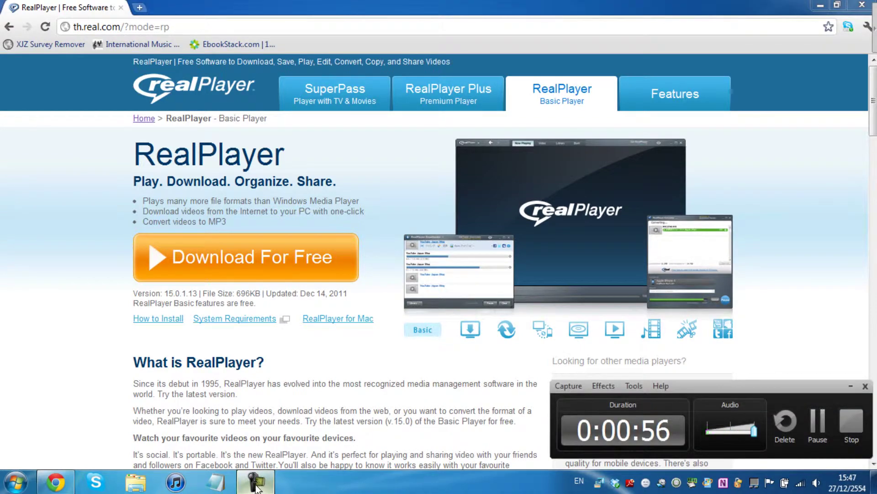
click(255, 485)
scroll(563, 219, down, 5)
scroll(562, 219, up, 5)
scroll(516, 235, down, 5)
scroll(518, 228, up, 5)
scroll(519, 229, down, 5)
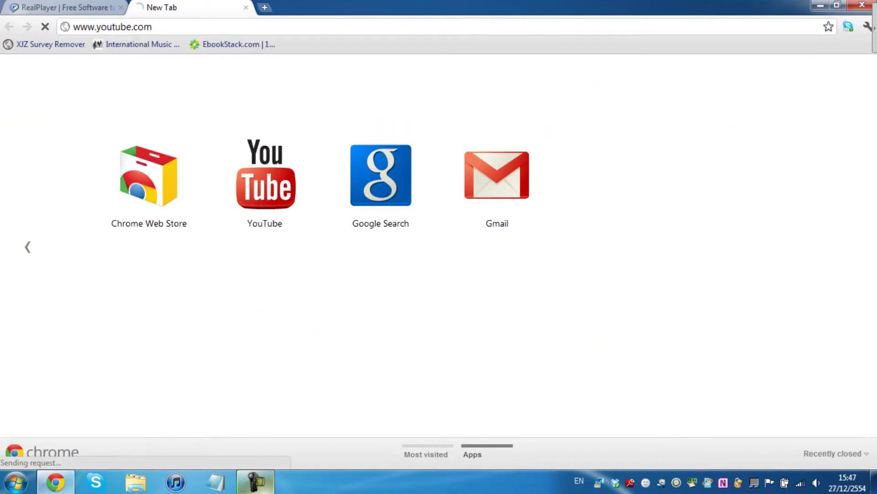
Step: Scroll through RealPlayer's download and convert features, then return to the YouTube tab
click(73, 6)
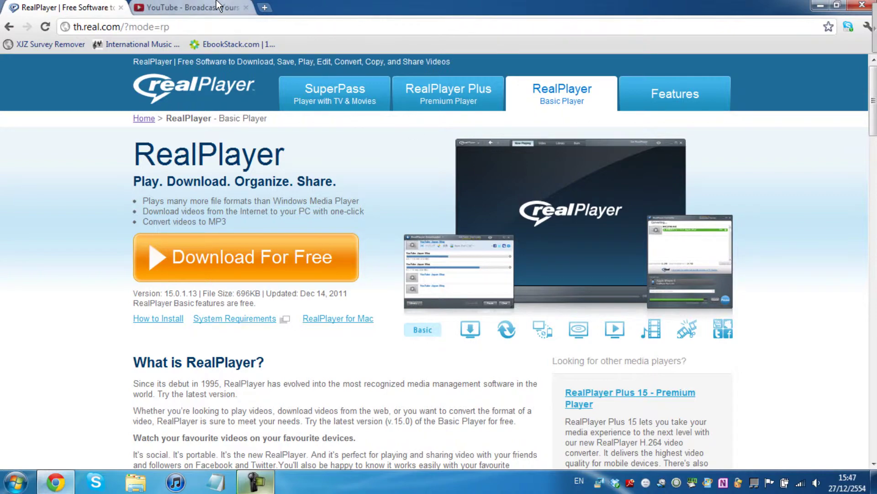
scroll(258, 166, down, 12)
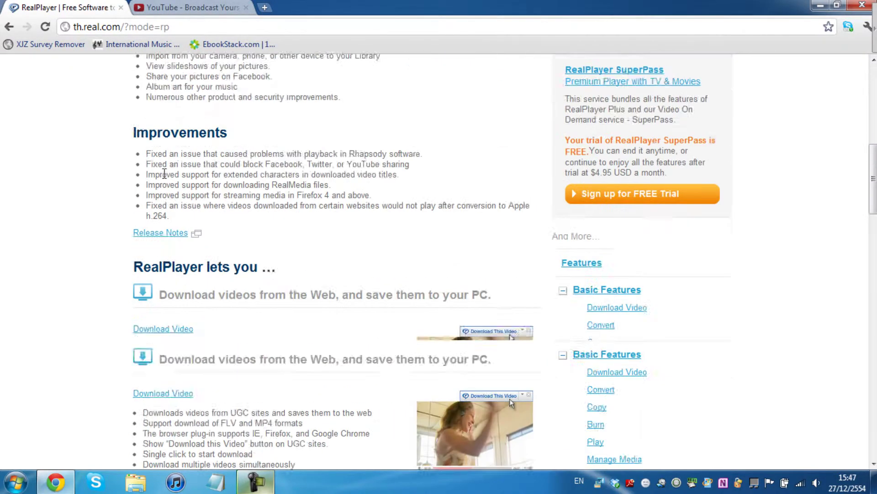
scroll(177, 182, up, 3)
scroll(192, 183, down, 8)
scroll(368, 254, up, 3)
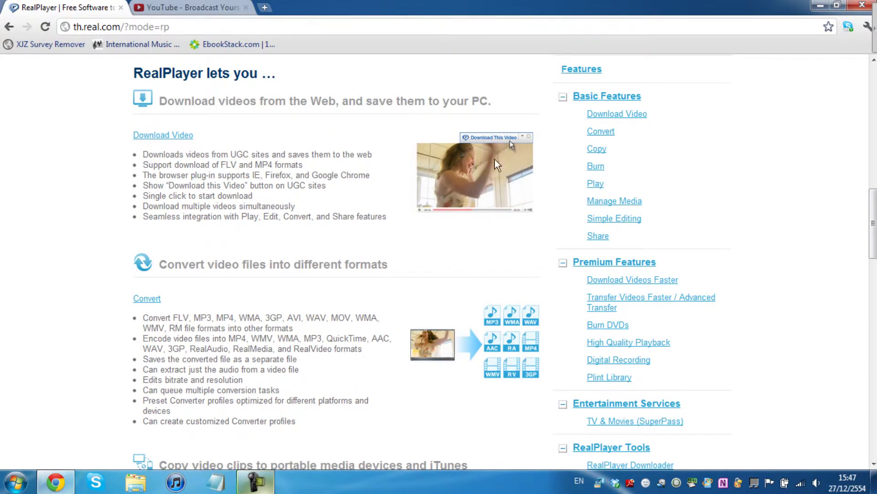
click(214, 6)
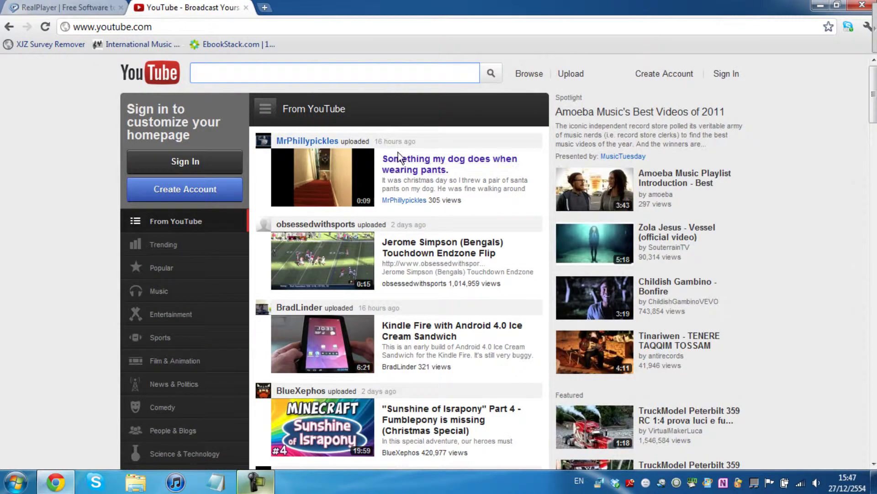
Step: Pause the 'Something my dog does when wearing pants.' video and send it to RealPlayer Downloader
click(405, 168)
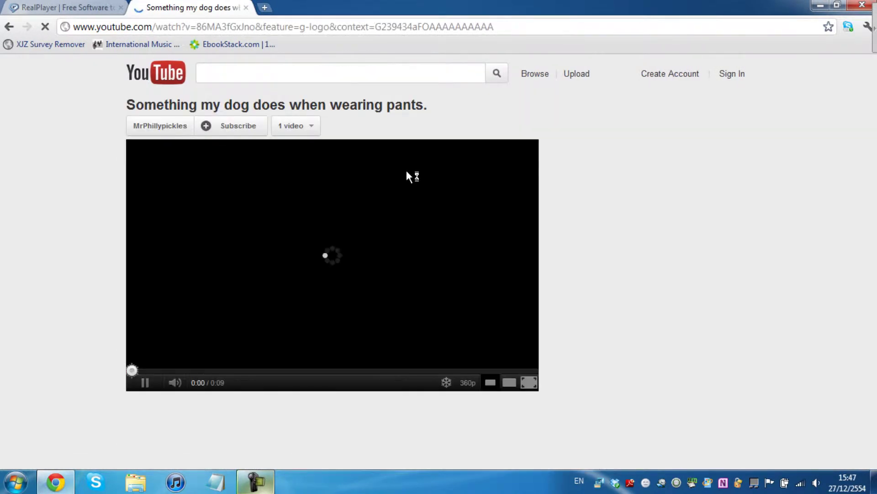
click(298, 229)
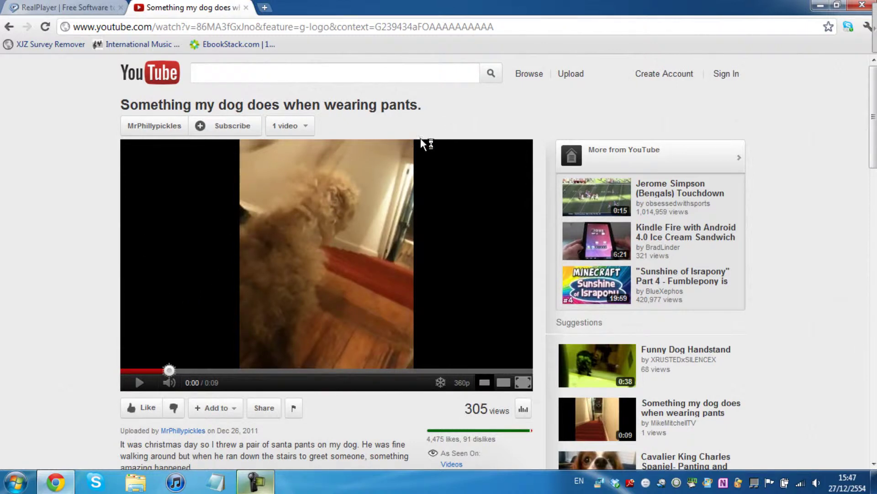
right_click(351, 186)
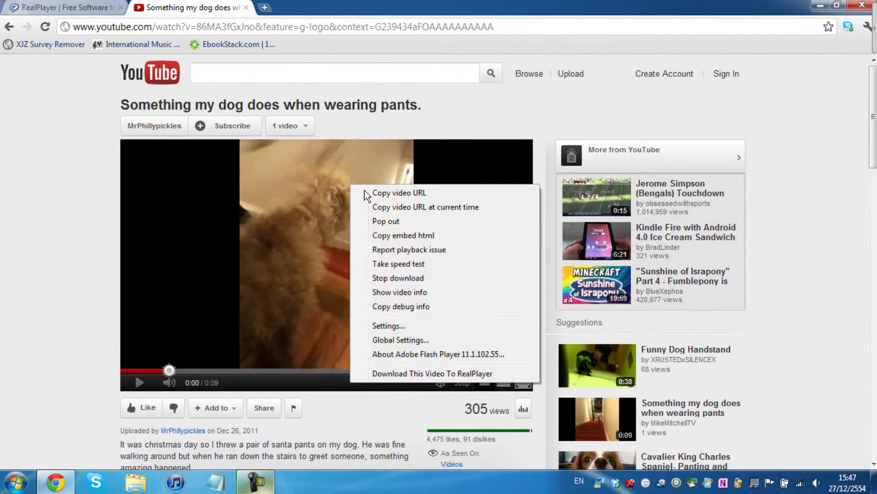
click(381, 378)
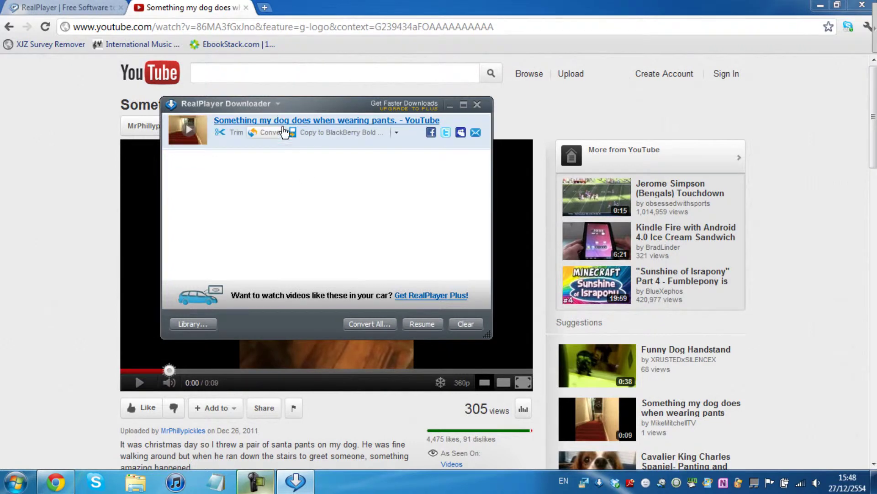
Step: Close the RealPlayer Downloader window once the video has downloaded
click(183, 374)
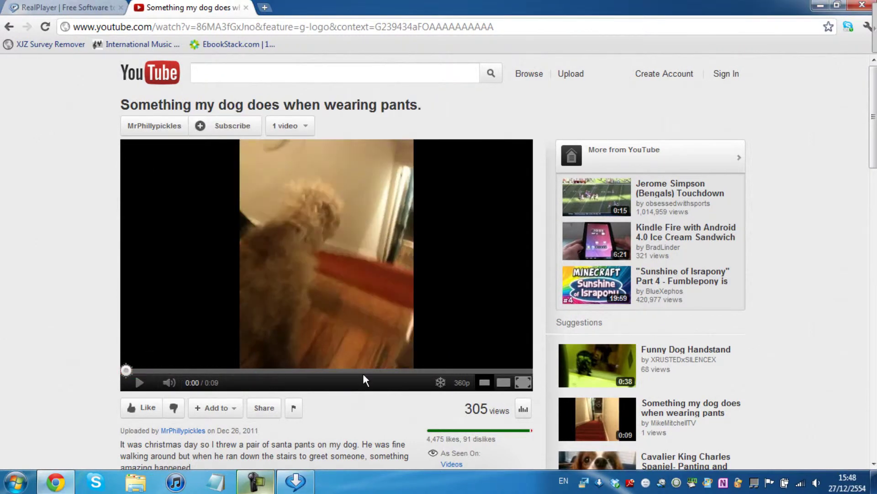
click(296, 479)
mouse_move(208, 144)
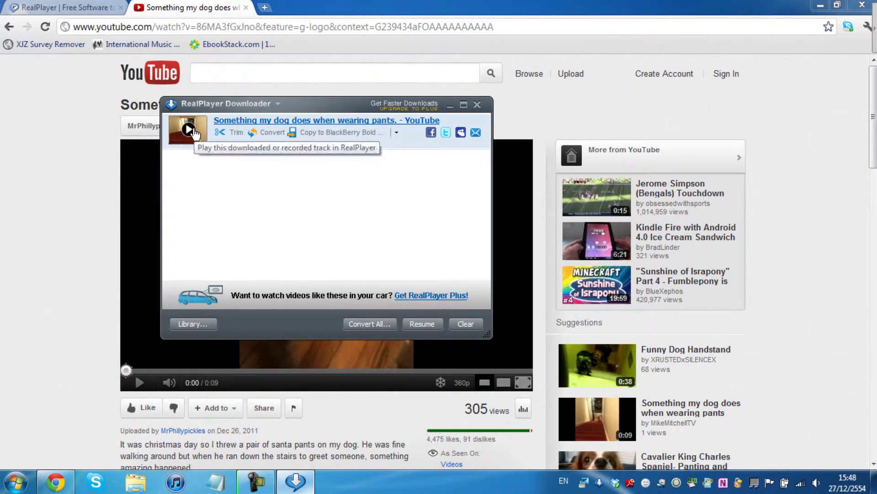
click(477, 105)
key(super)
Step: Open Videos > RealPlayer Downloads and select the 393 KB 'Something my dog does…' video file
click(197, 233)
double_click(247, 101)
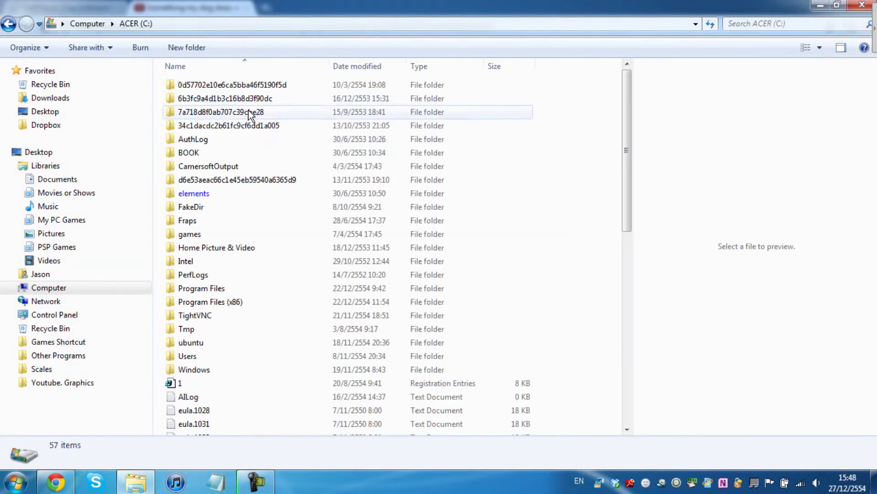
click(57, 259)
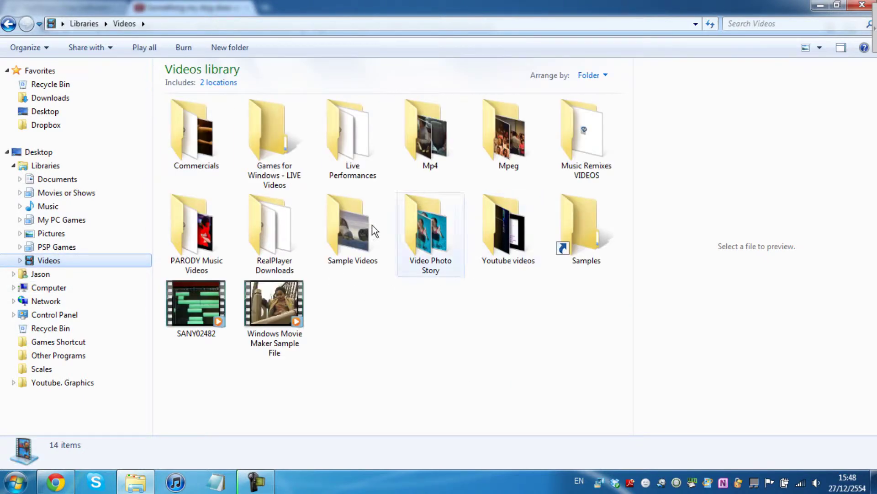
double_click(269, 221)
scroll(340, 267, down, 4)
scroll(340, 262, down, 20)
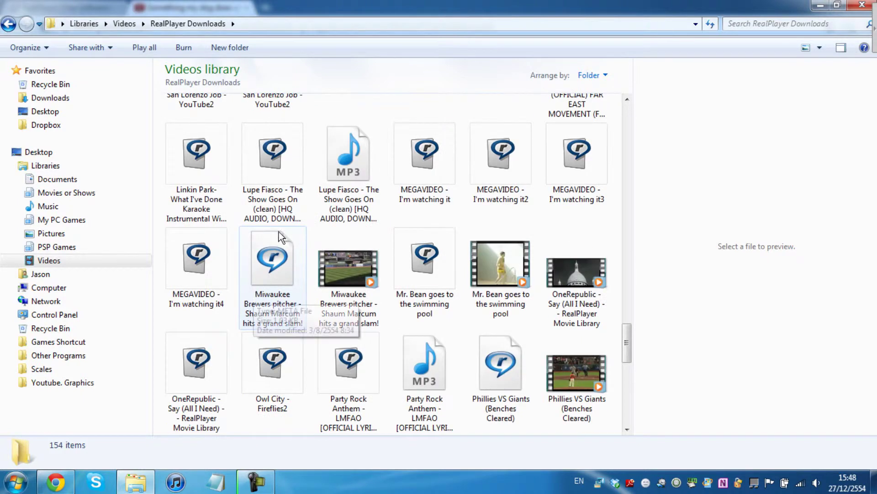
text(so)
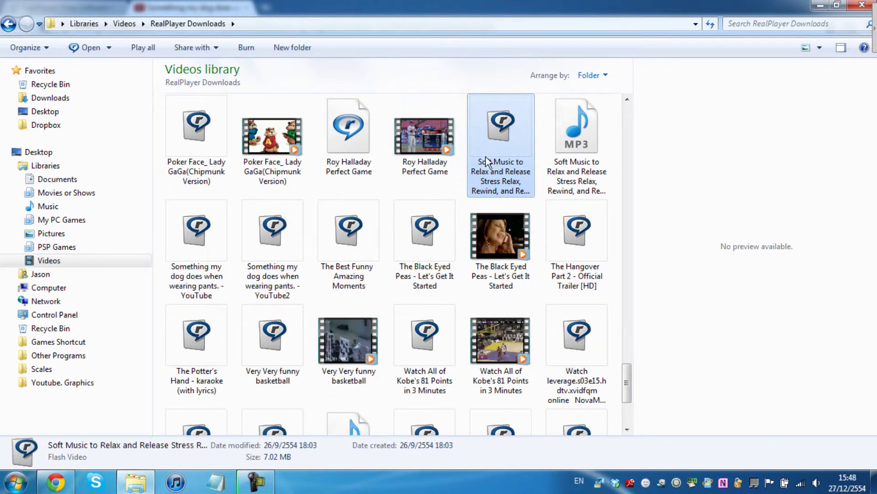
click(223, 273)
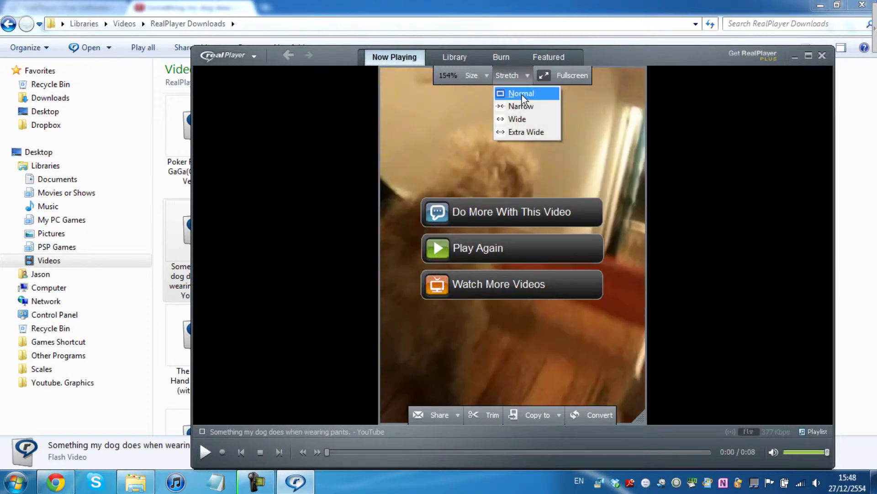
Step: Replay the dog video, pause it right after it starts, and open it in RealPlayer Converter
click(477, 75)
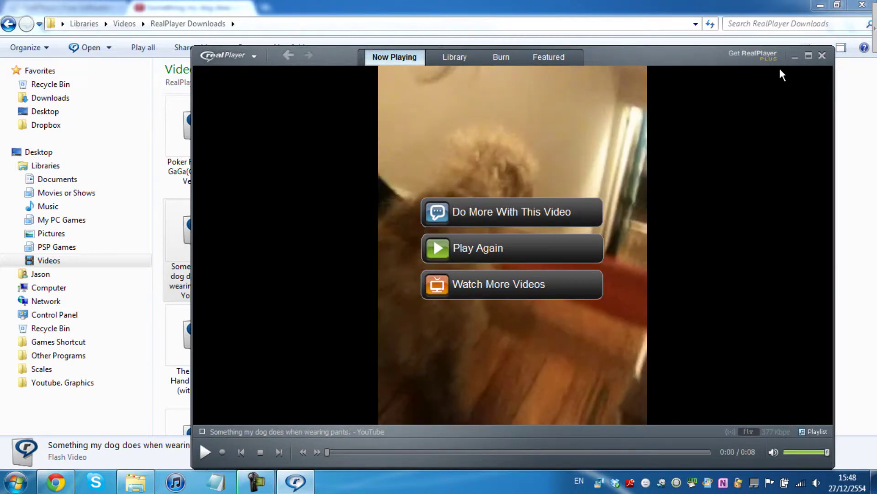
click(496, 238)
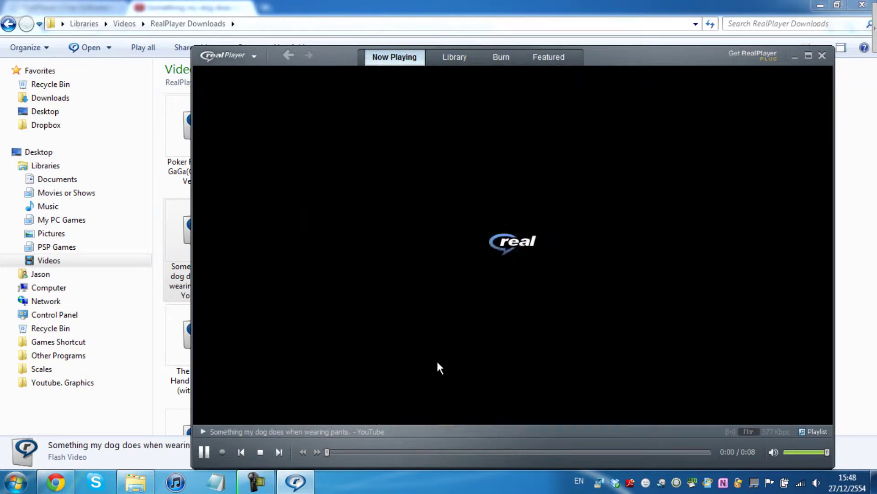
click(330, 353)
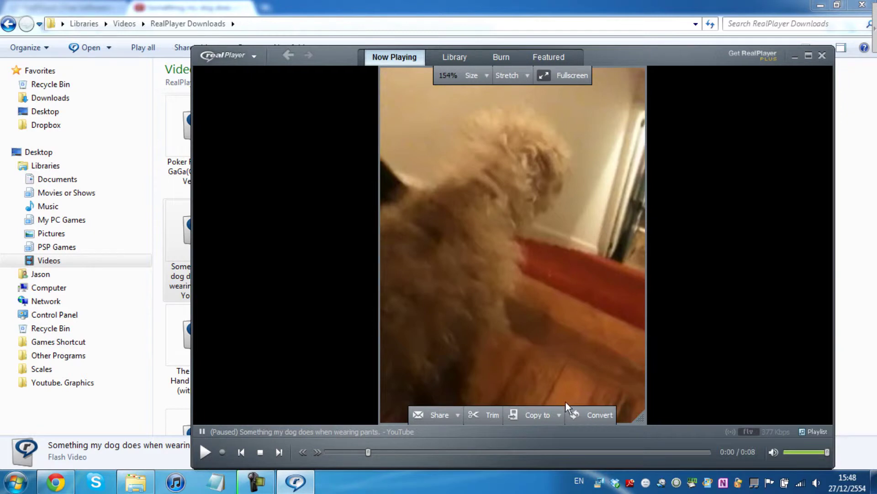
click(598, 414)
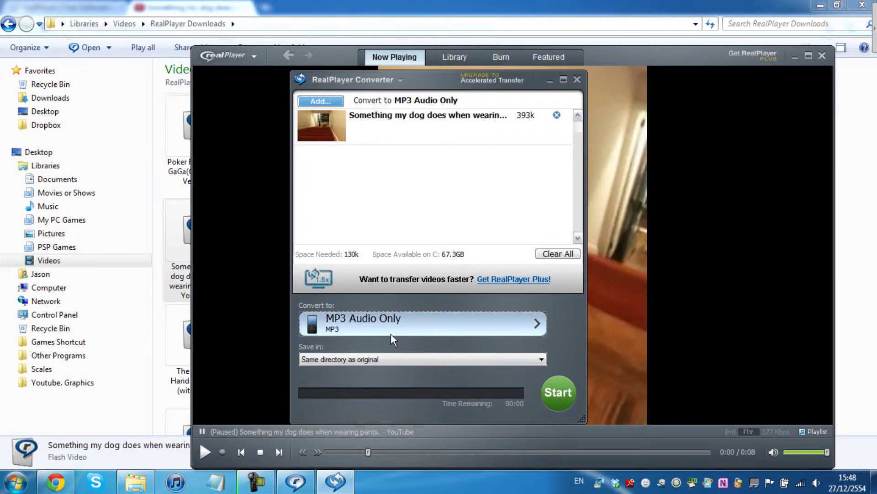
click(386, 322)
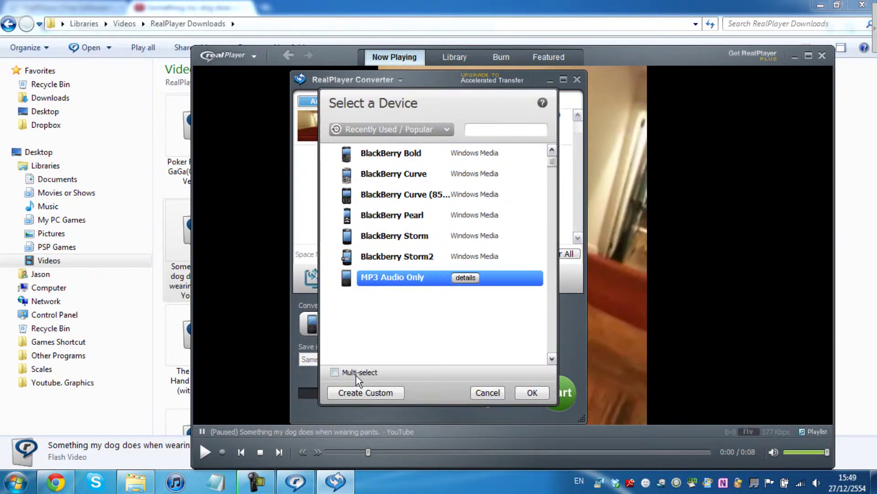
click(409, 128)
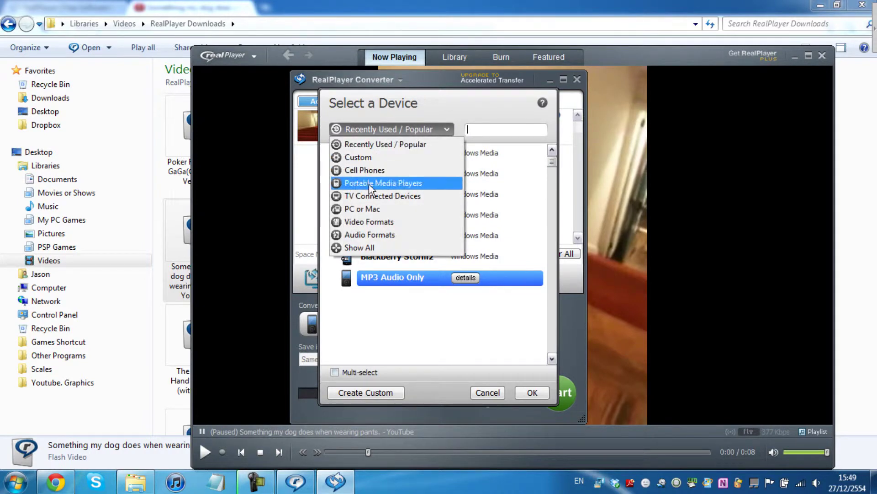
click(366, 209)
click(424, 127)
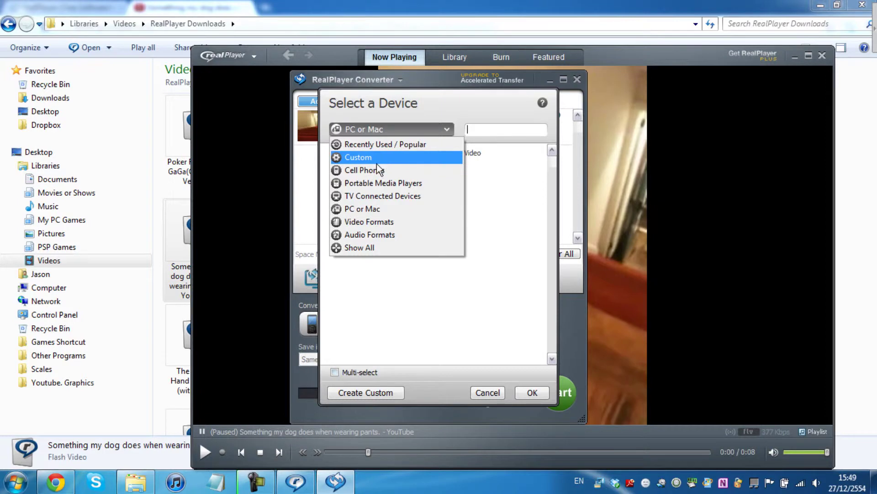
click(378, 169)
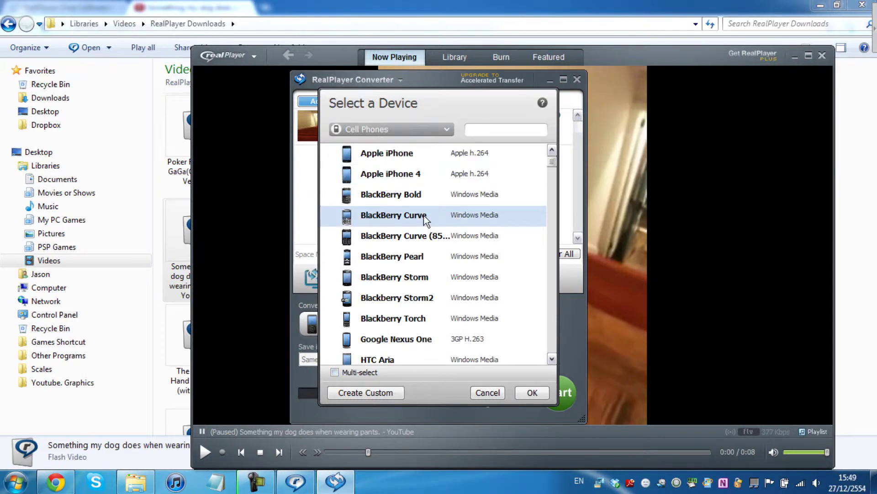
drag(552, 162, 539, 327)
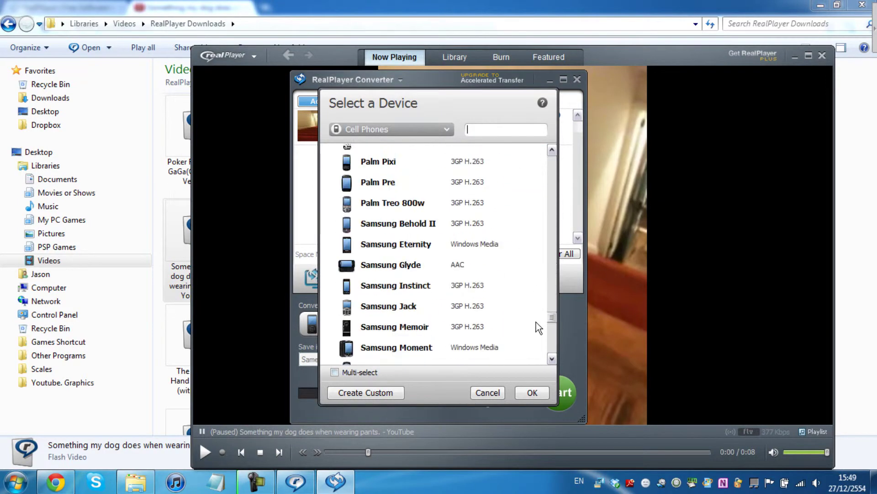
scroll(536, 322, down, 3)
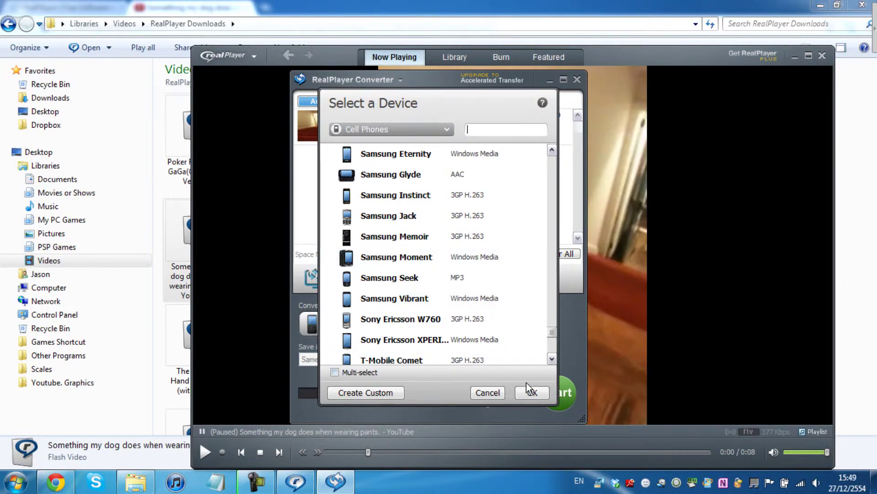
click(490, 394)
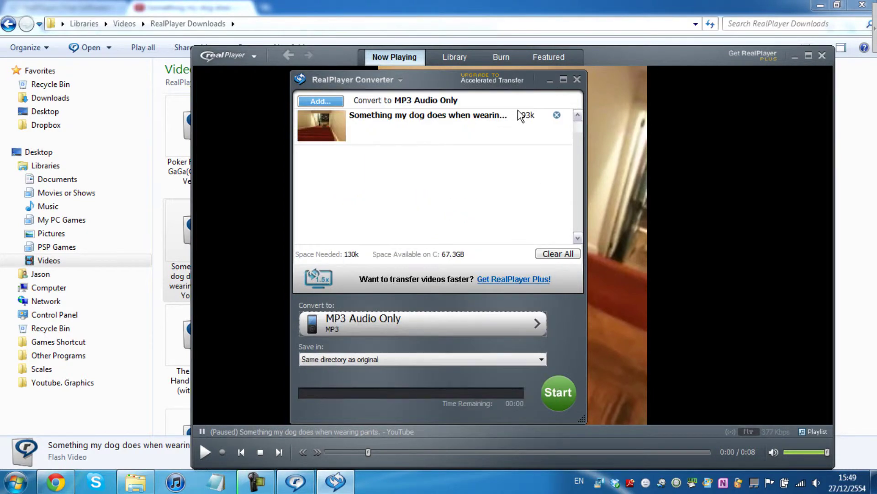
click(577, 80)
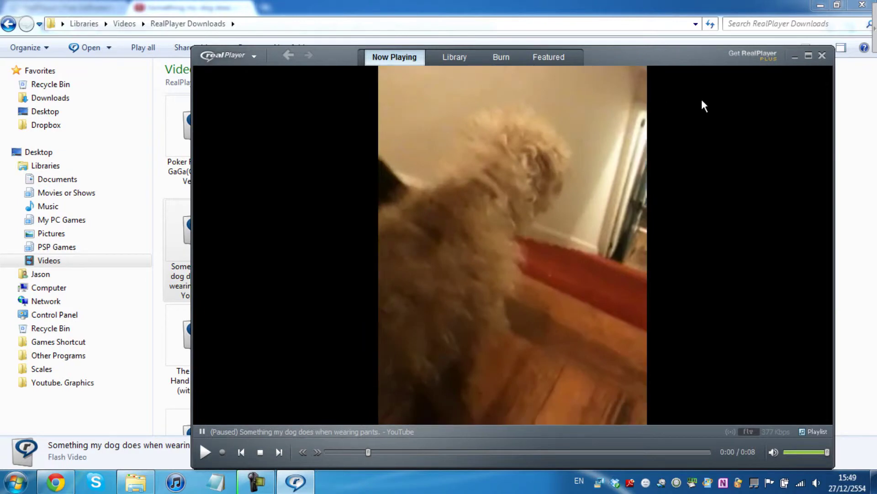
mouse_move(458, 260)
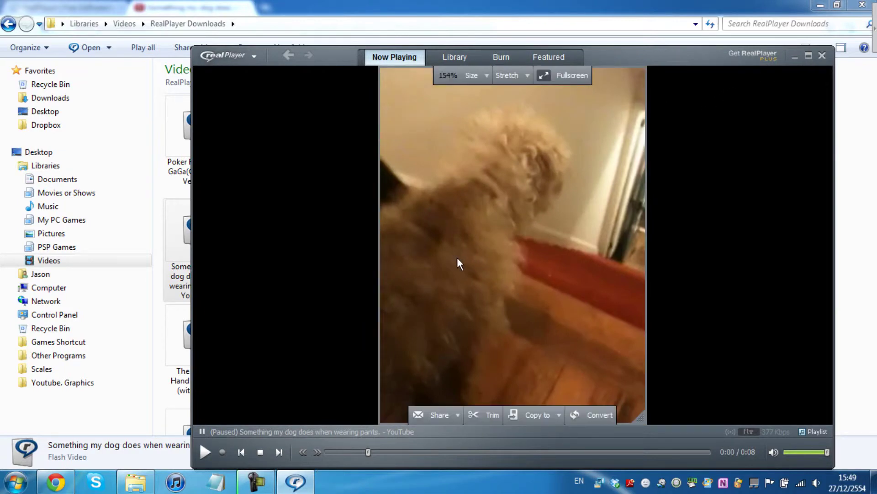